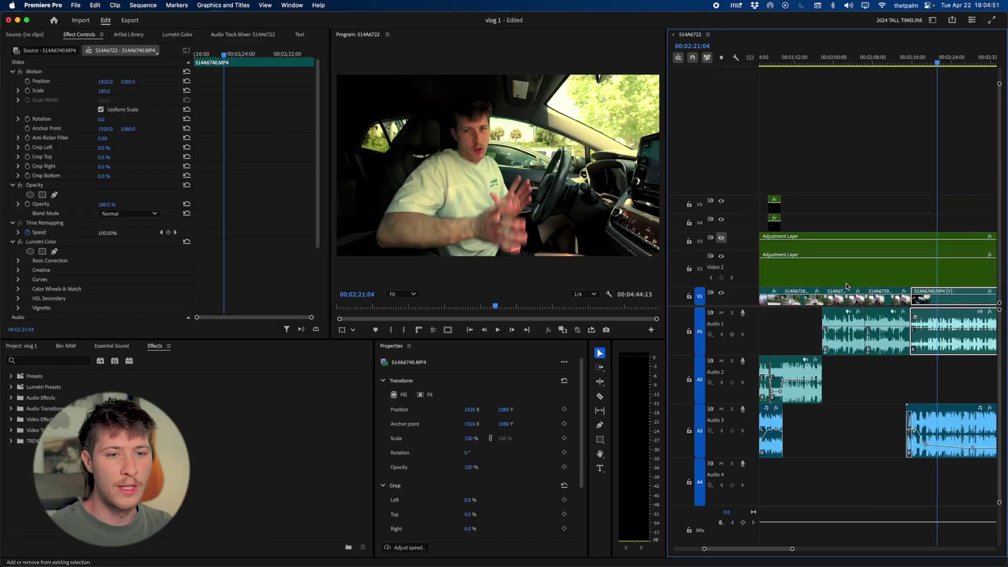
- Tag clip 514A6740.MP4 as Dialogue in the Essential Sound panel
scroll(846, 287, right, 5)
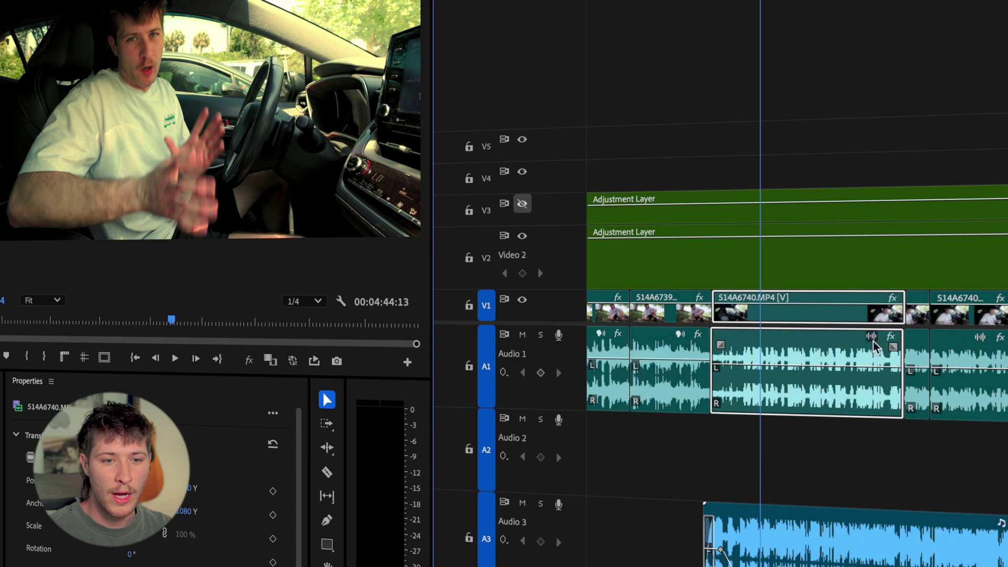
click(871, 337)
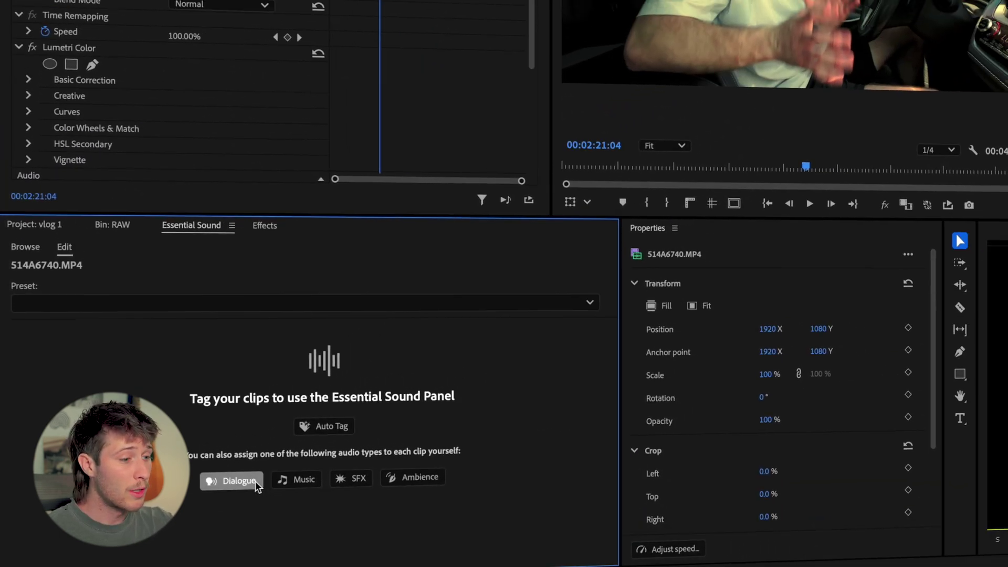
click(255, 481)
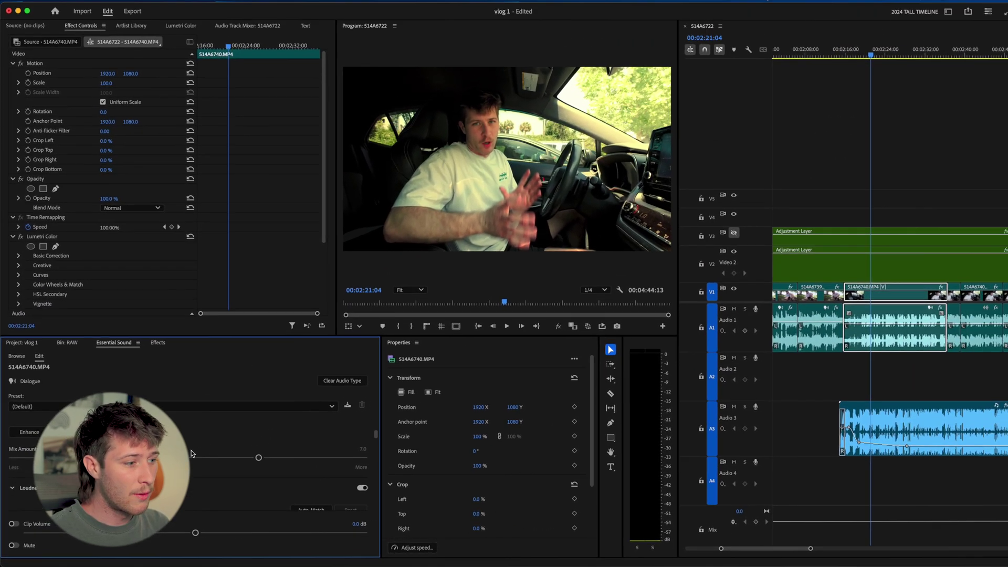
- Dock Essential Sound as a full-height left column and auto-match loudness to -23 LUFS
drag(106, 350, 22, 284)
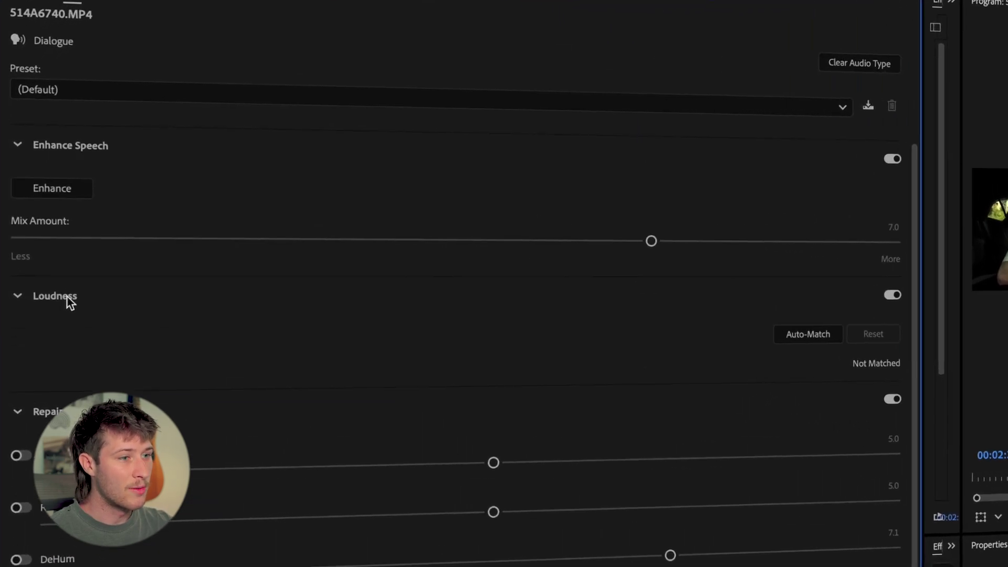
click(836, 346)
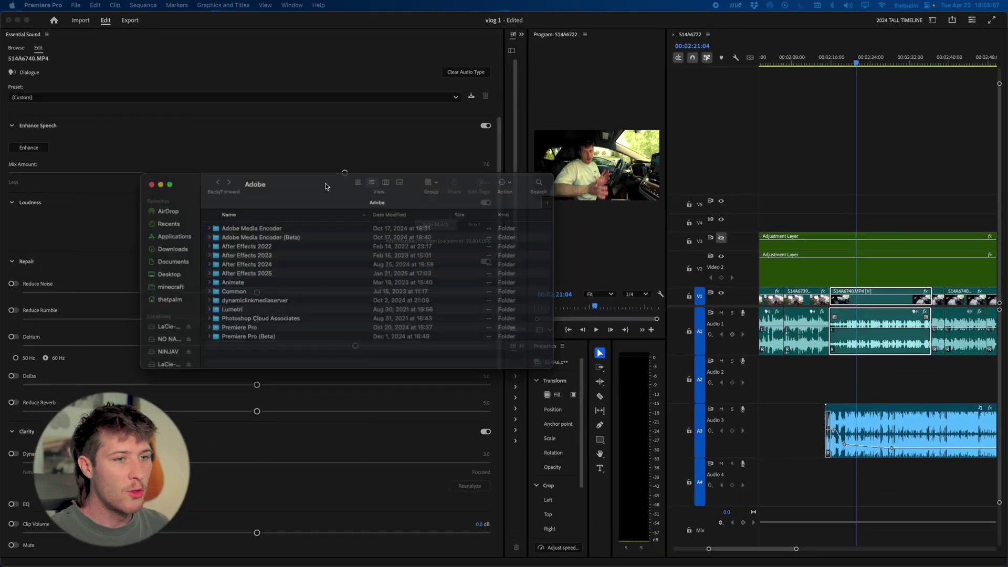
- Browse from Adobe to Premiere Pro > 25.0 > profile > Settings > EssentialSound > Default > dialog
drag(298, 189, 398, 204)
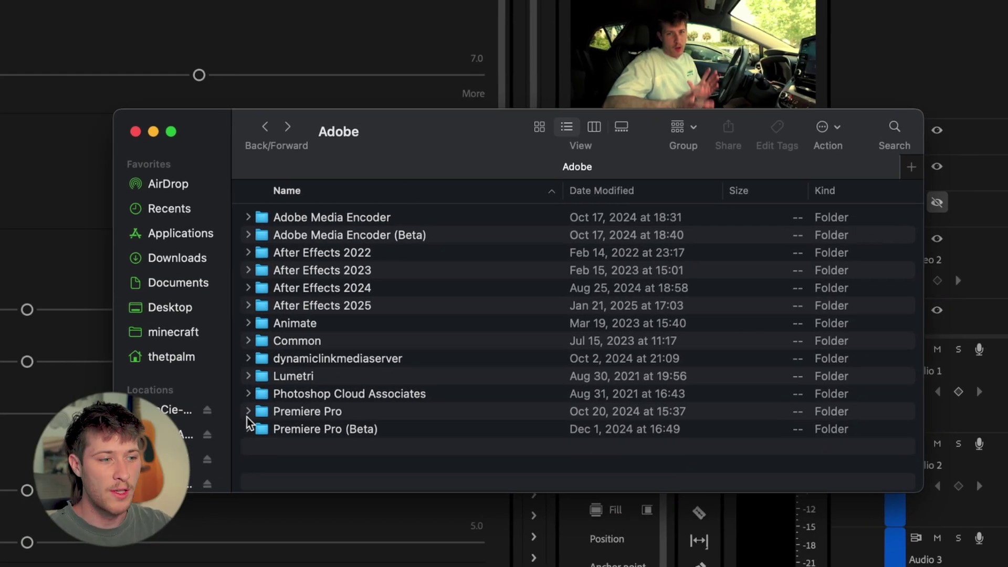
click(295, 412)
click(301, 393)
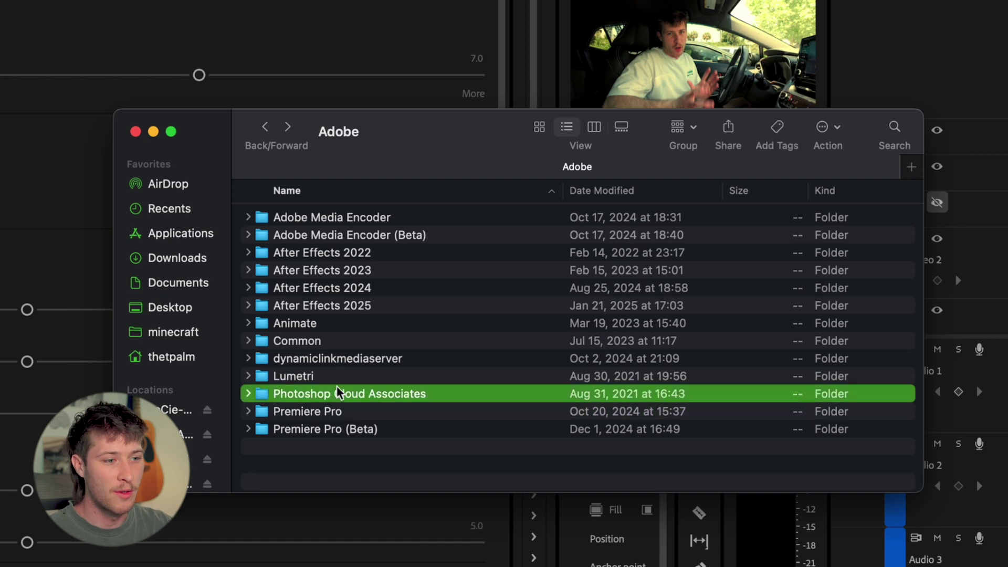
double_click(293, 412)
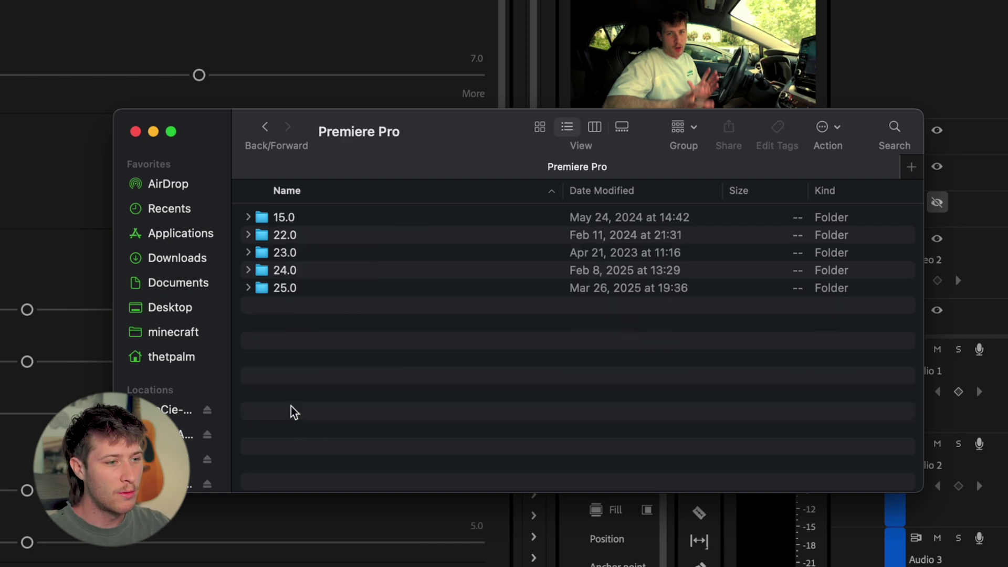
double_click(286, 288)
double_click(298, 270)
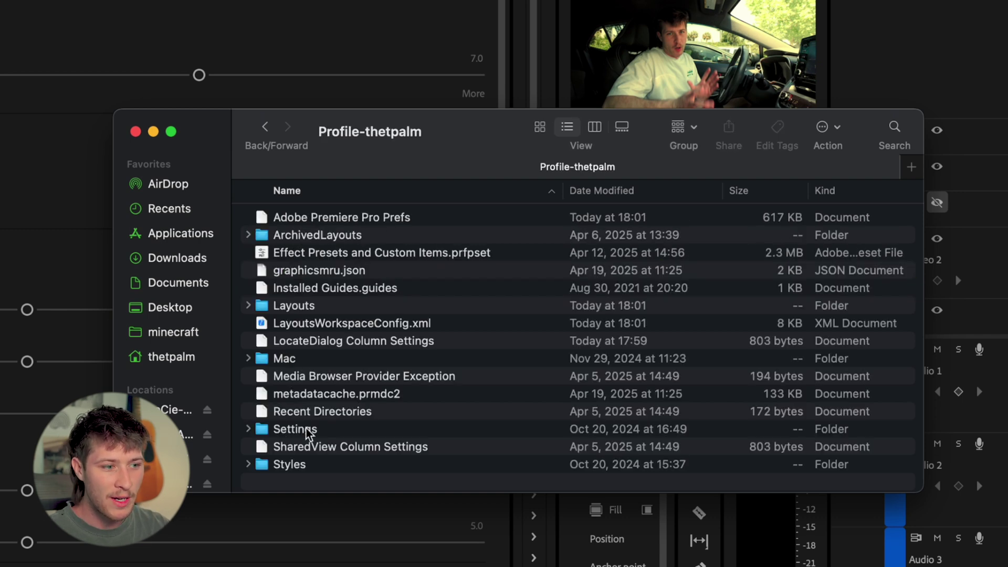
double_click(301, 432)
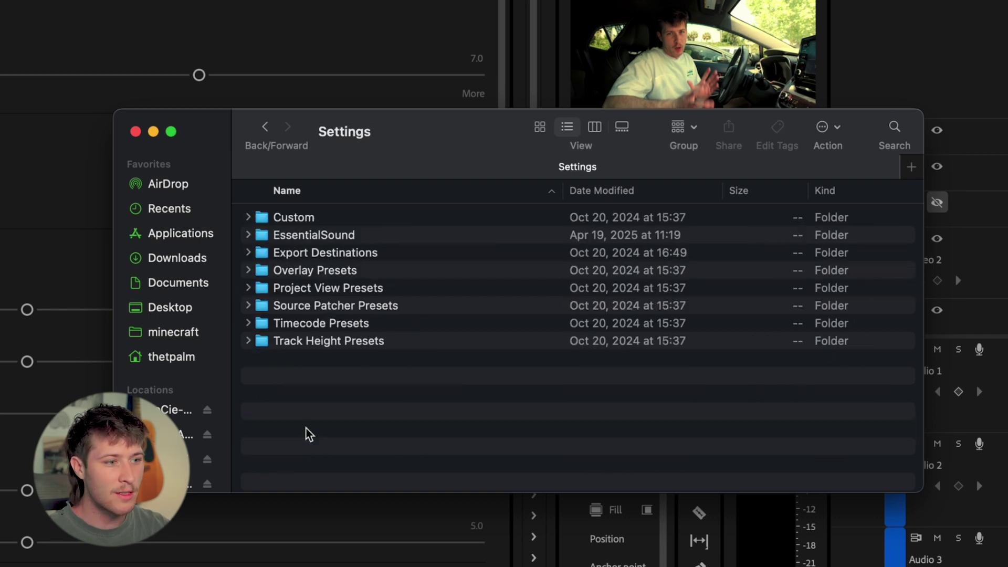
double_click(290, 243)
double_click(292, 221)
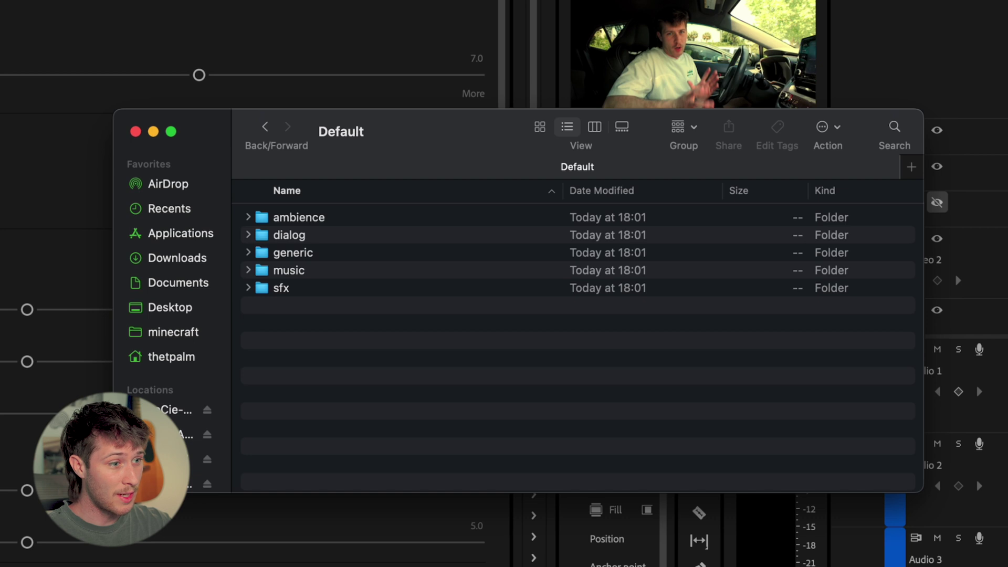
double_click(308, 240)
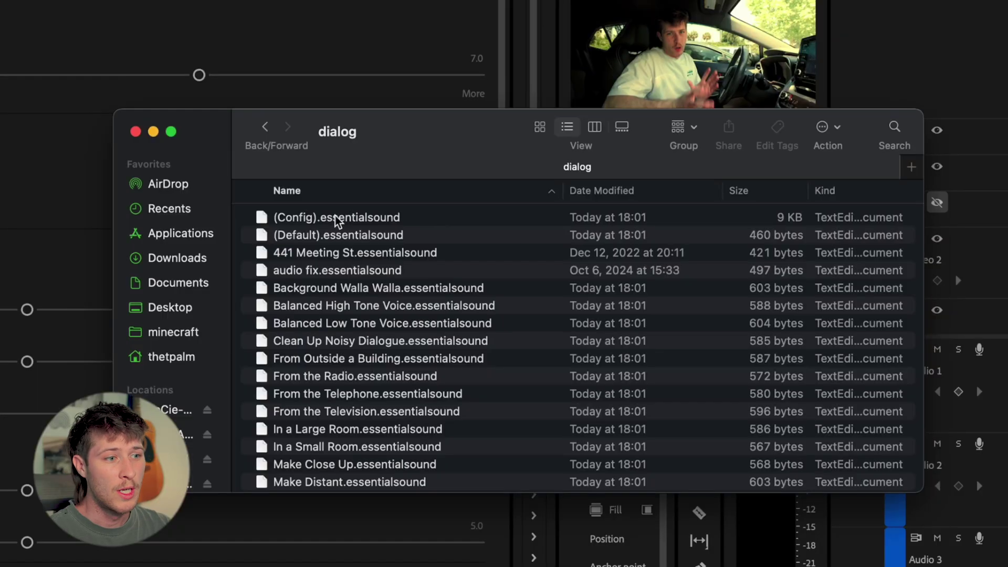
- Open (Config).essentialsound with TextEdit.app and enlarge its window to show the preset data
right_click(337, 220)
mouse_move(389, 243)
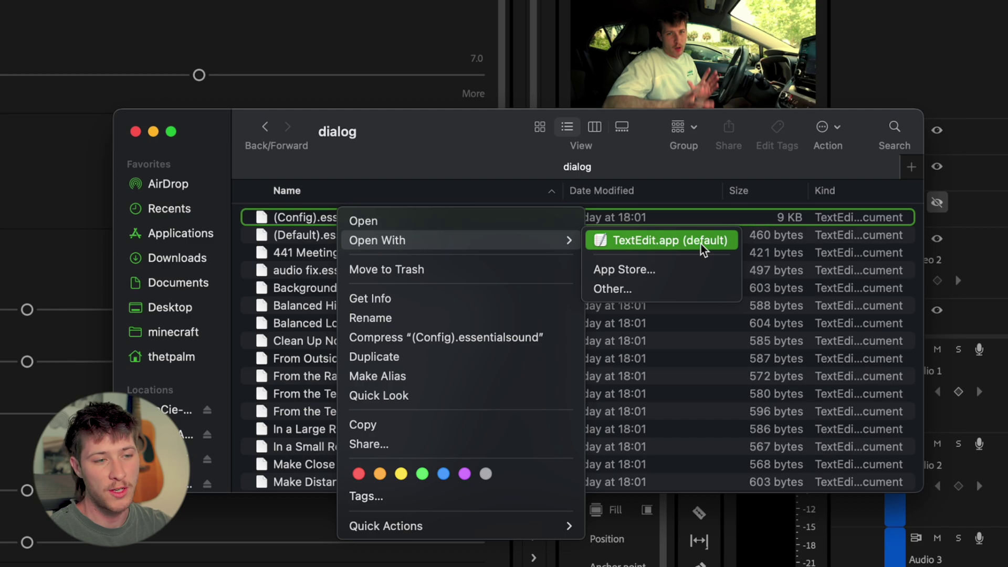
click(702, 248)
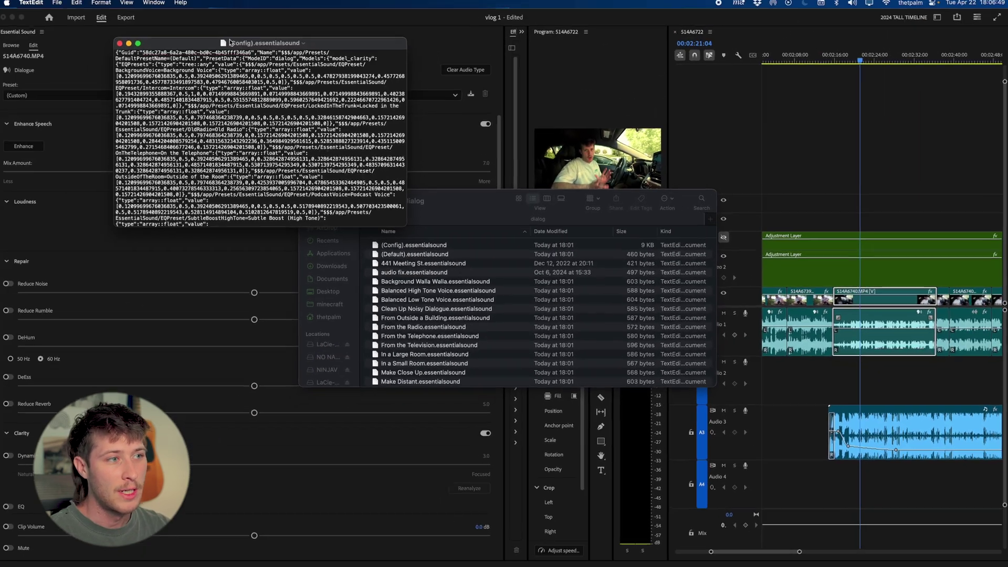
mouse_move(324, 50)
mouse_down()
mouse_move(345, 75)
mouse_move(317, 64)
mouse_up()
drag(401, 239, 908, 474)
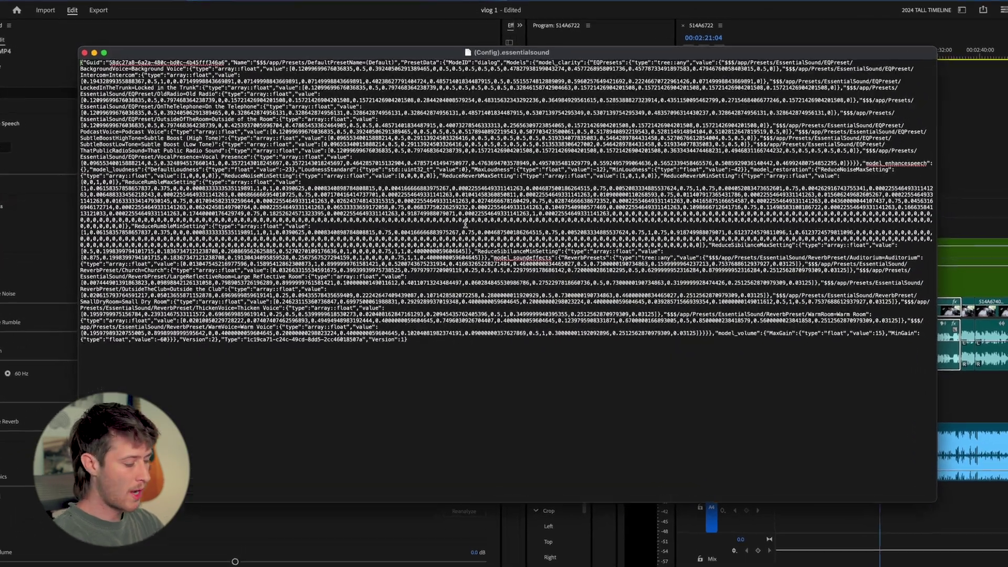
- Search for 'loudness' and change the DefaultLoudness value from -23 to -14
key(super+f)
text(loudness)
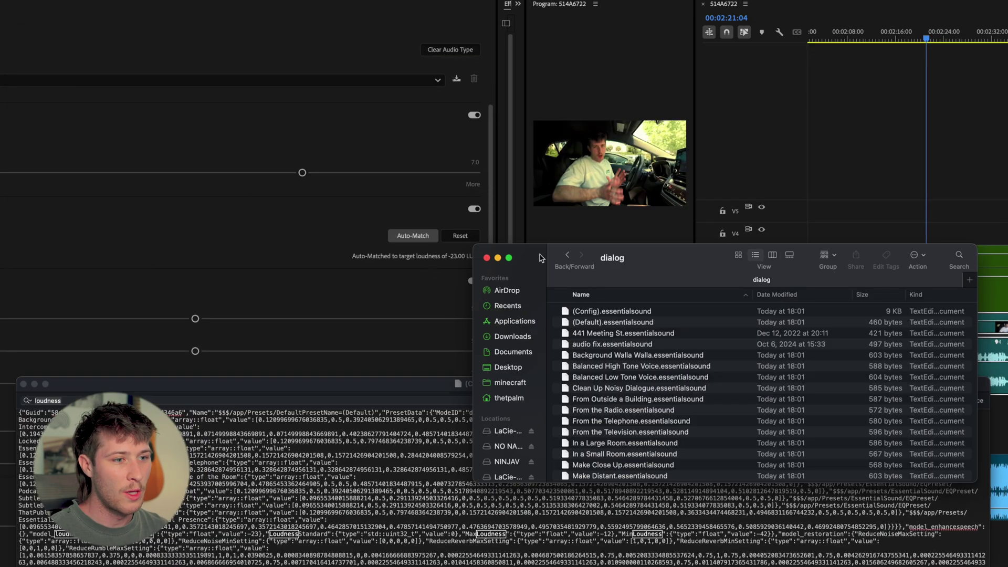
drag(651, 265, 764, 220)
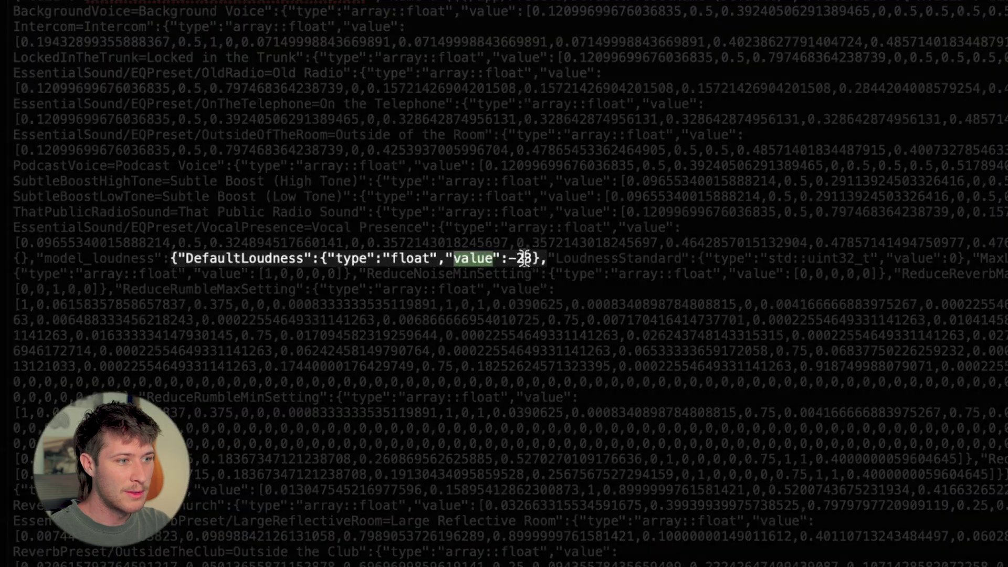
double_click(523, 258)
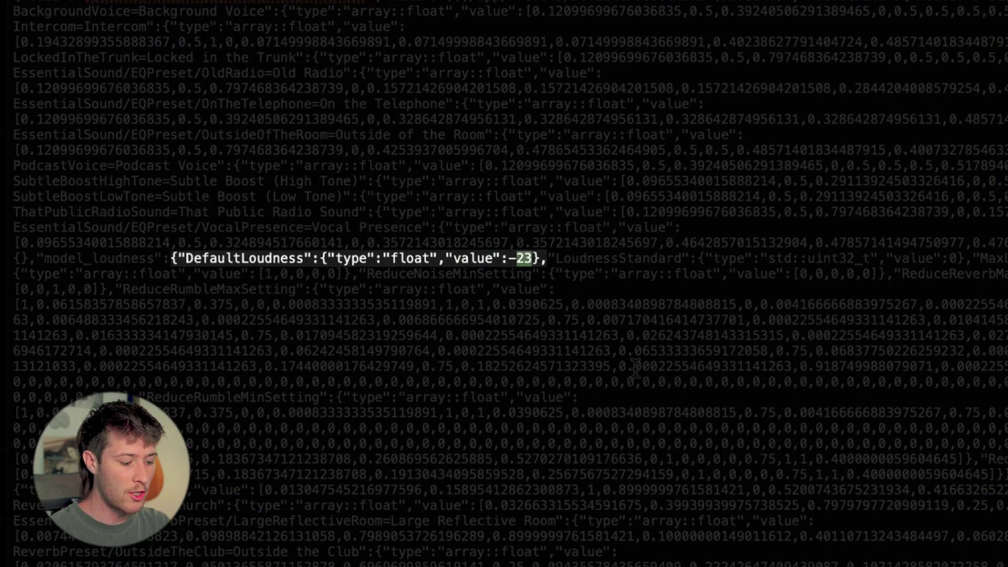
text(14)
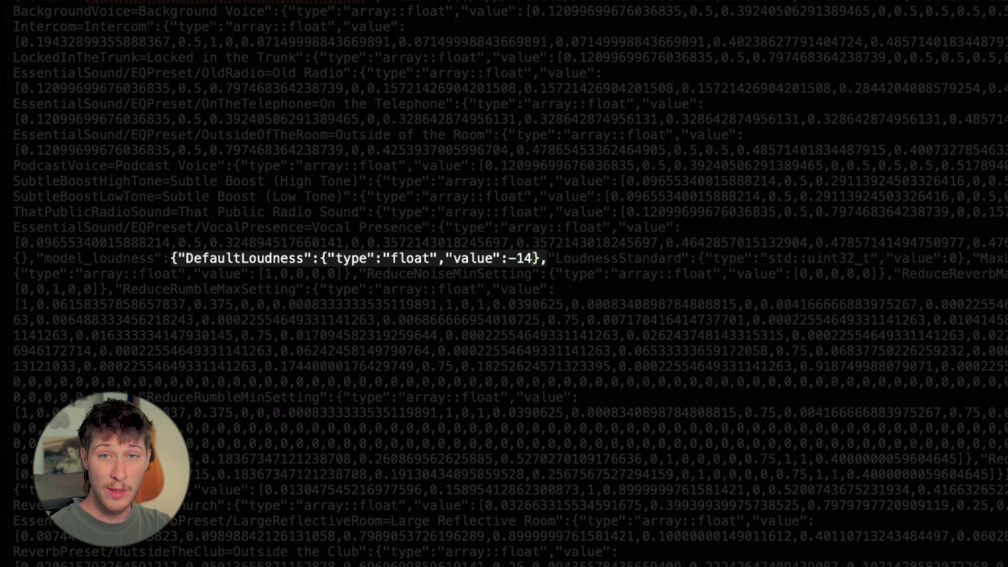
click(517, 258)
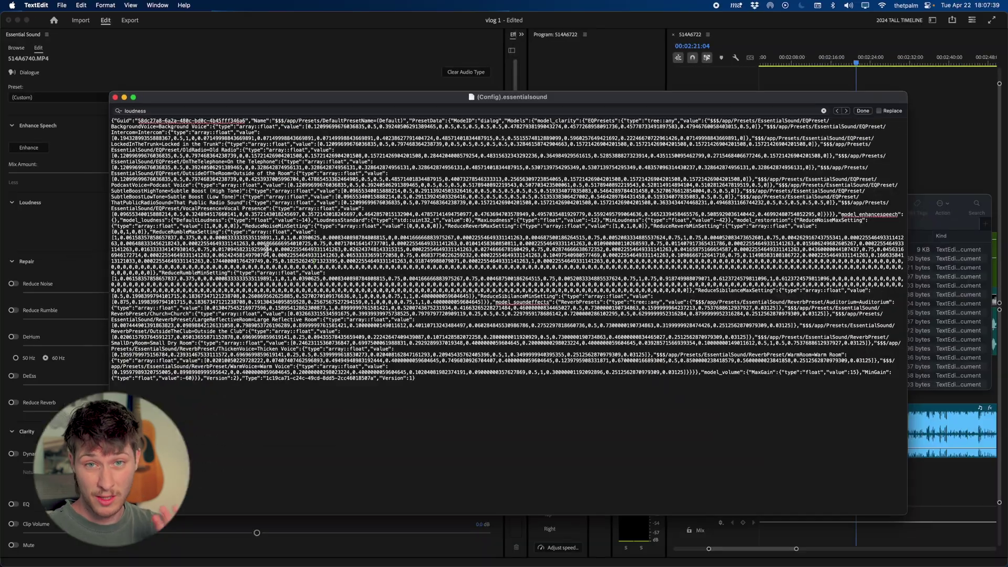
- Save (Config).essentialsound, close TextEdit and the Finder window, and switch back to Premiere Pro
click(68, 7)
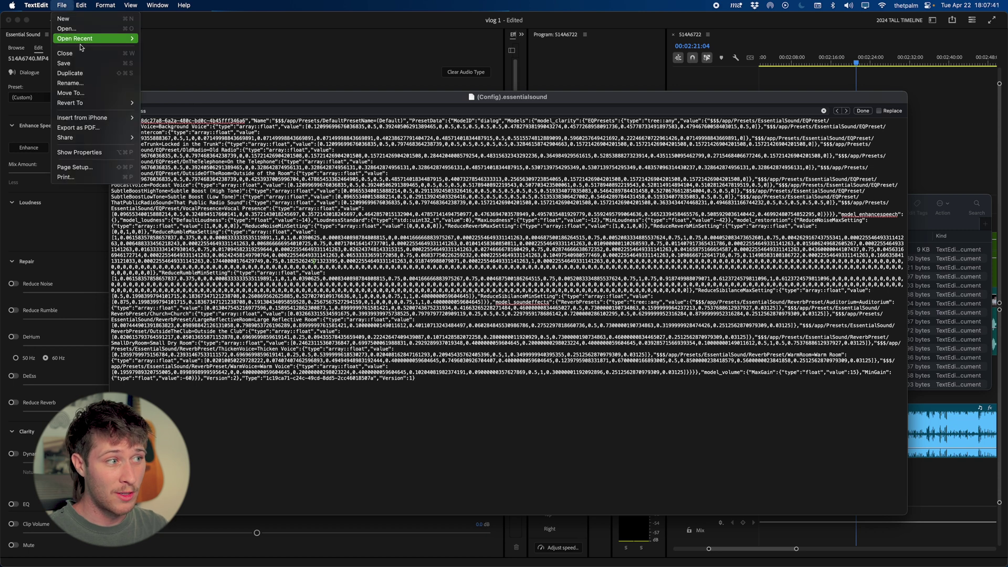
click(83, 62)
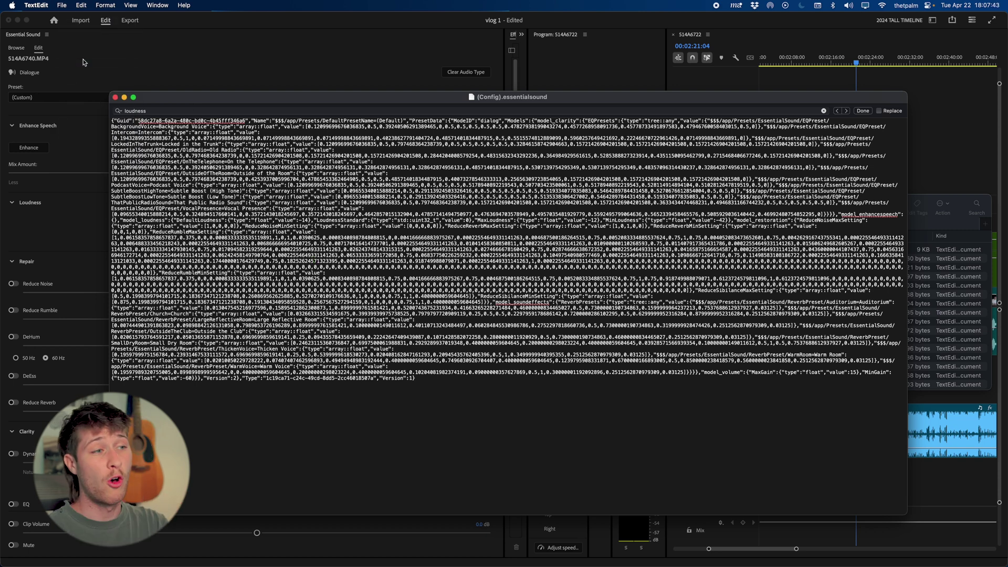
click(115, 98)
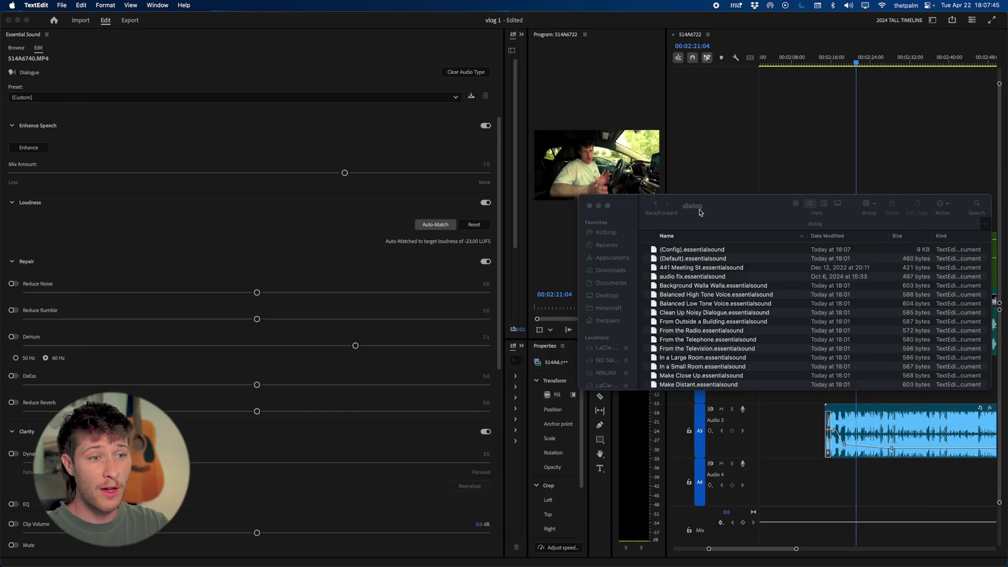
click(592, 207)
click(421, 162)
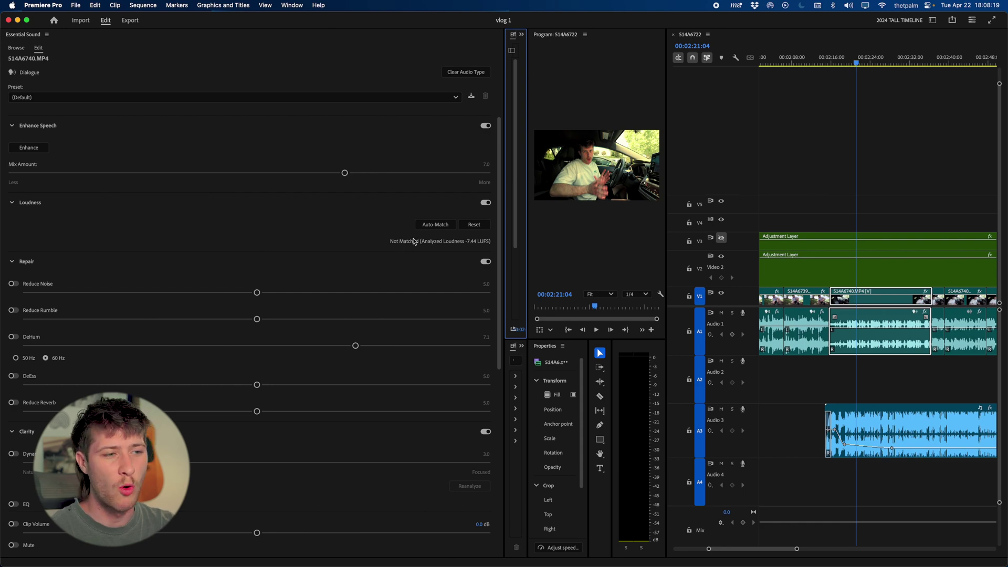
- Auto-match the dialogue clip's loudness to the new -14 LUFS target
click(435, 225)
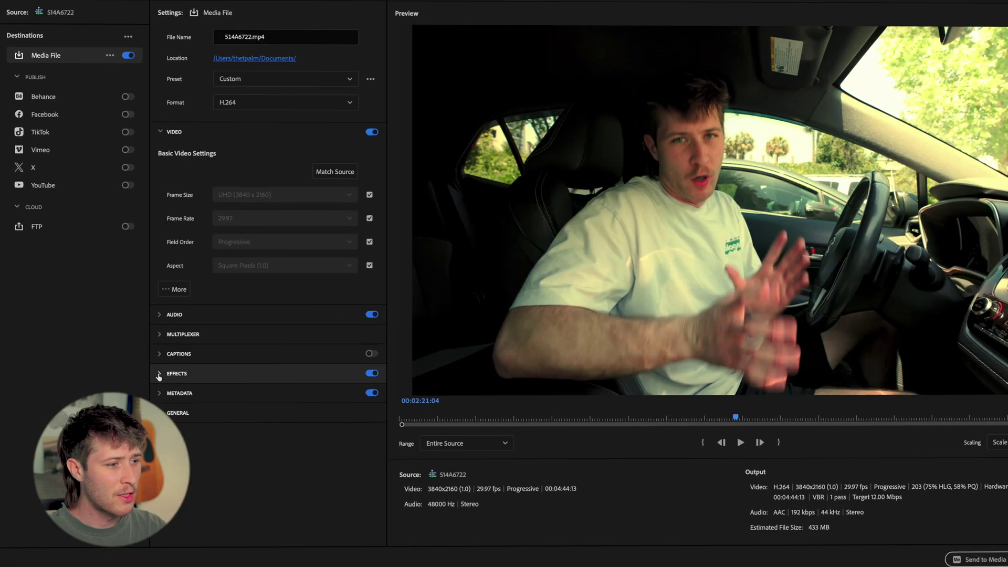
- Enable export Loudness Normalization using ITU BS.1770-3 with a -14 LUFS target loudness
click(157, 371)
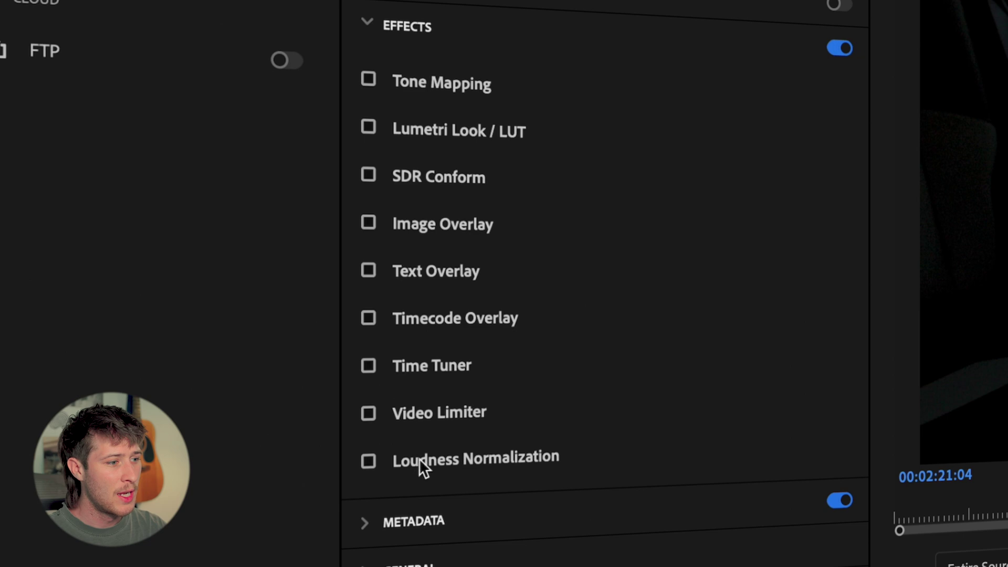
click(368, 461)
scroll(517, 447, down, 3)
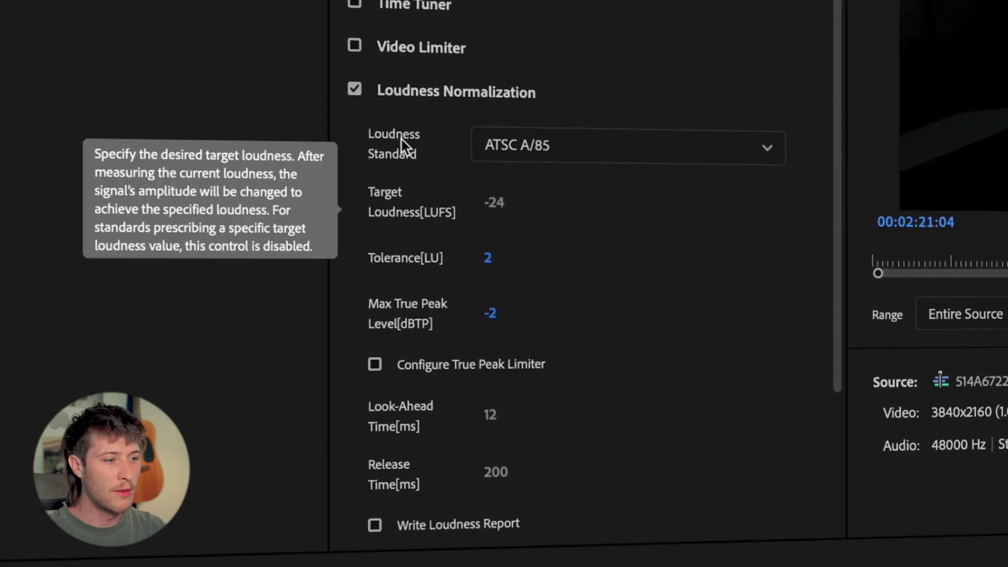
click(526, 152)
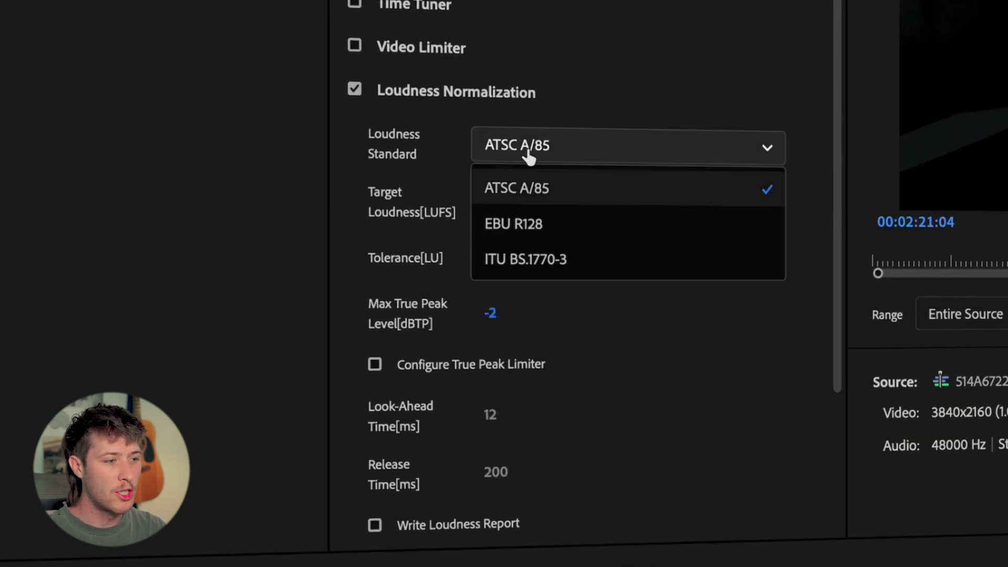
click(551, 265)
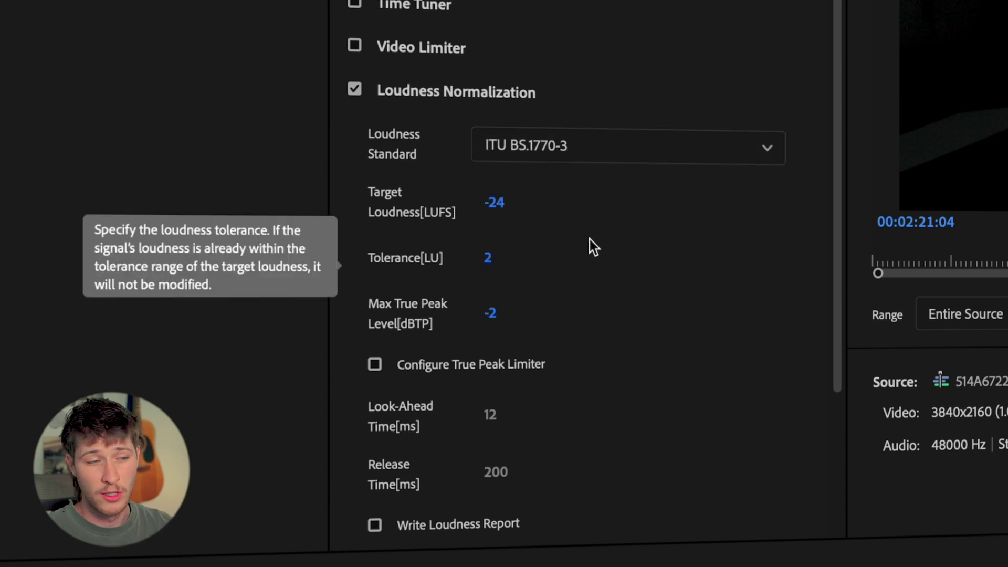
click(492, 202)
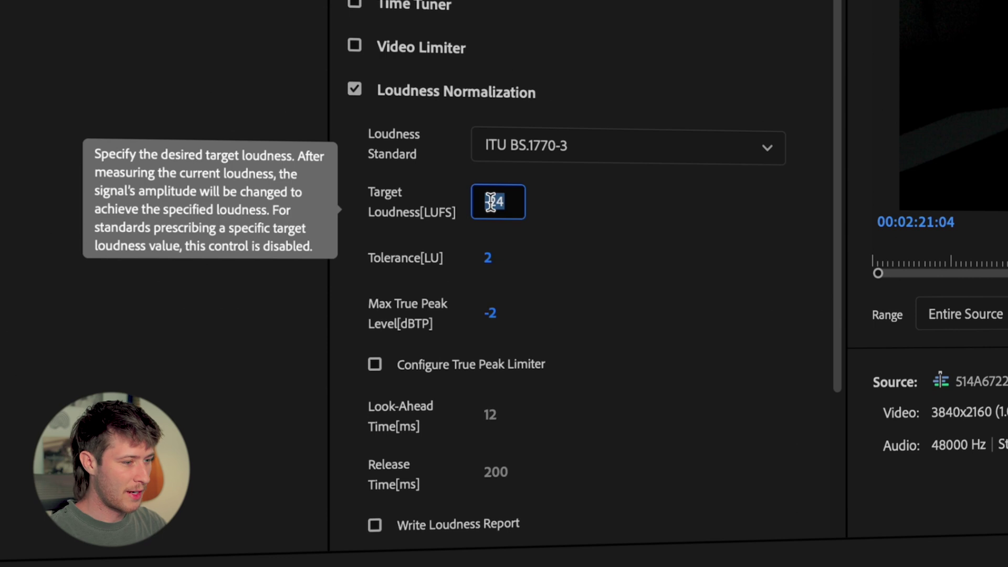
text(-14)
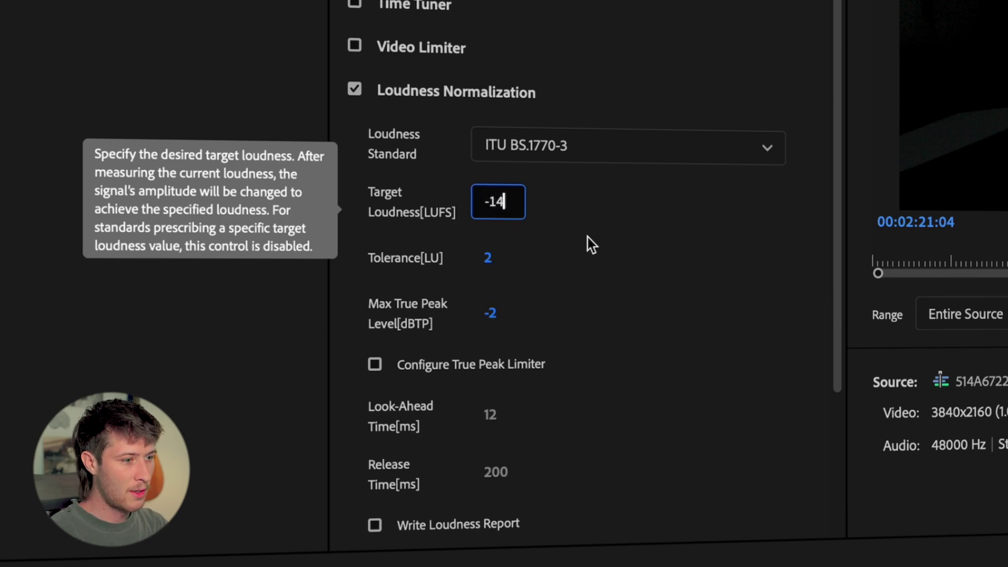
key(Return)
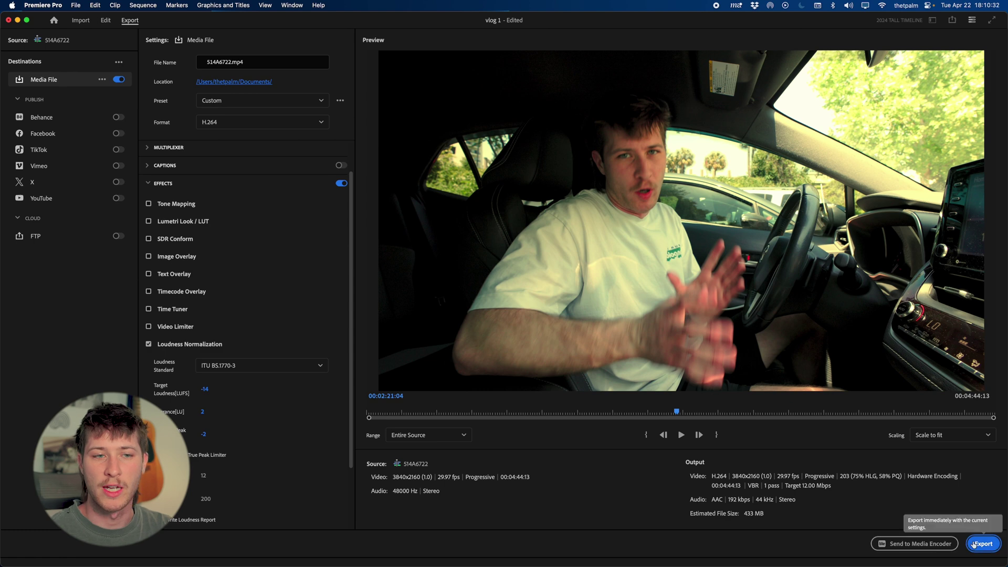
scroll(235, 372, down, 3)
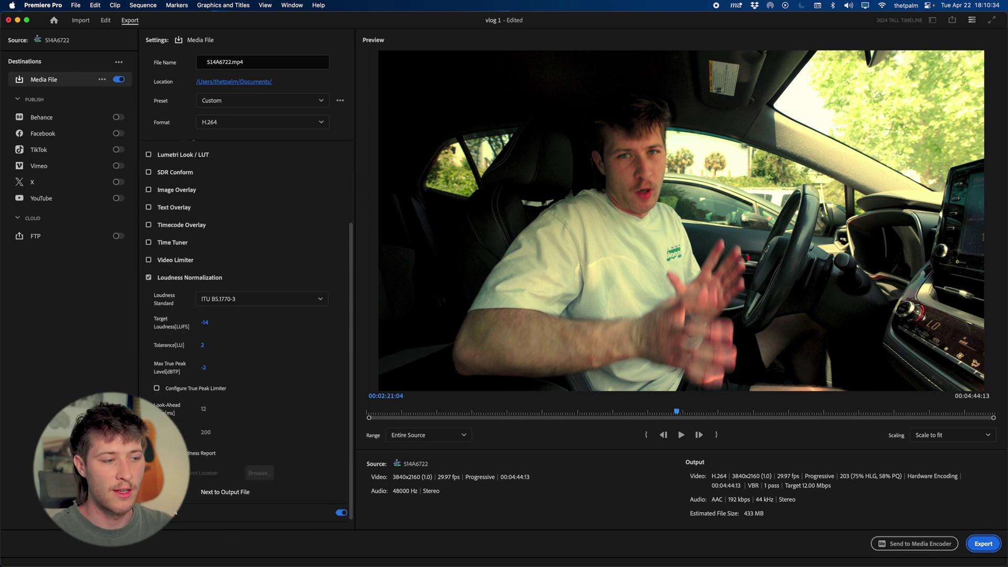